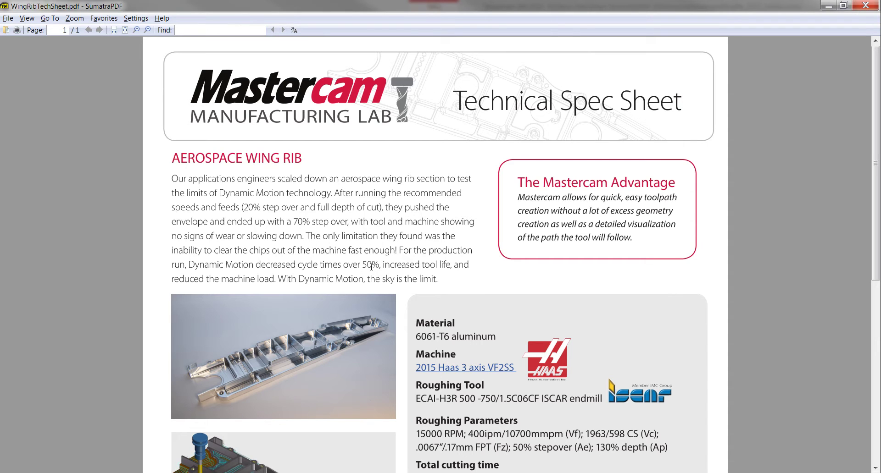
- Read through the aerospace wing rib technical spec sheet, including the roughing parameters and technical highlights, and put the PDF away
scroll(407, 265, "down", 3)
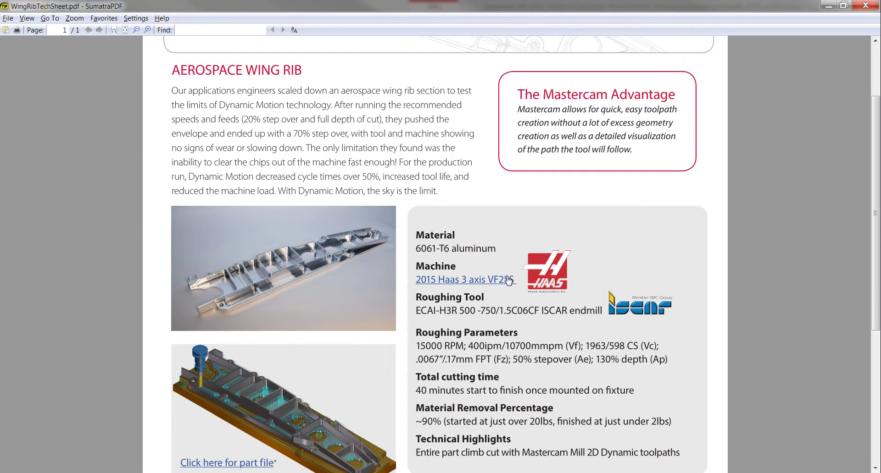
scroll(667, 278, "down", 2)
scroll(669, 279, "down", 5)
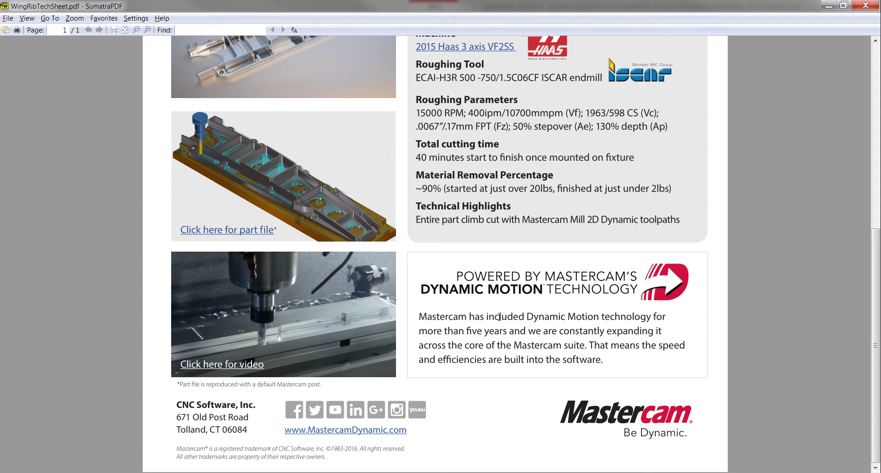
scroll(499, 317, "up", 6)
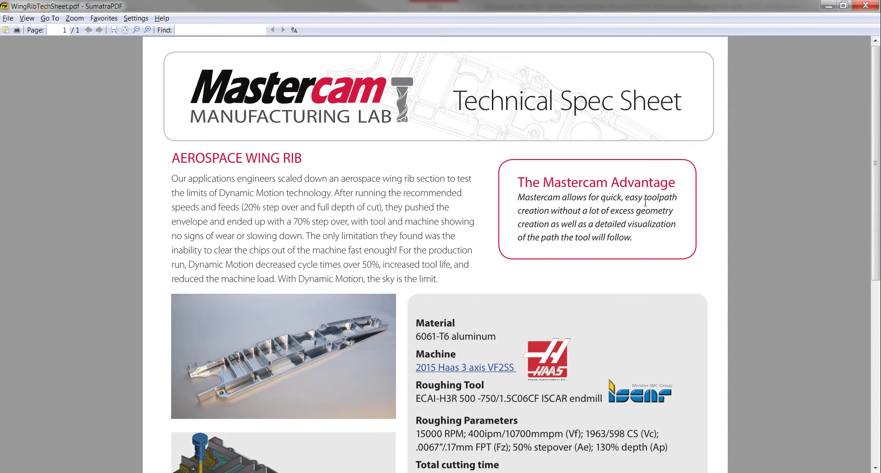
scroll(592, 275, "down", 4)
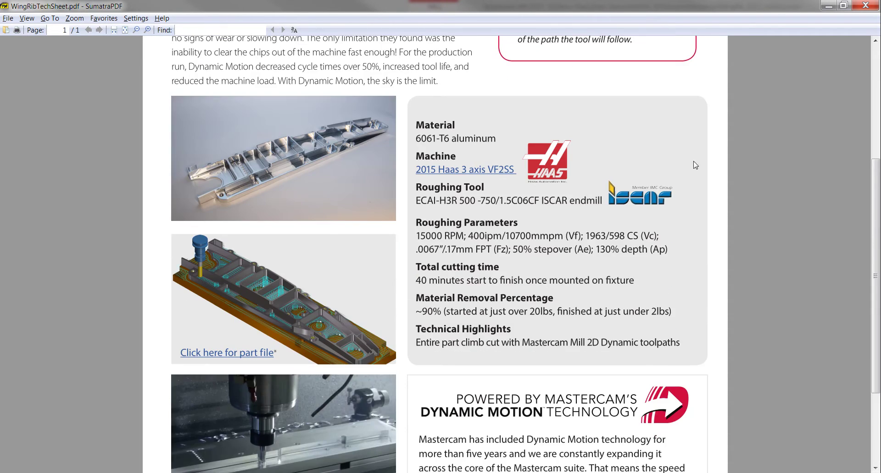
left_click(829, 6)
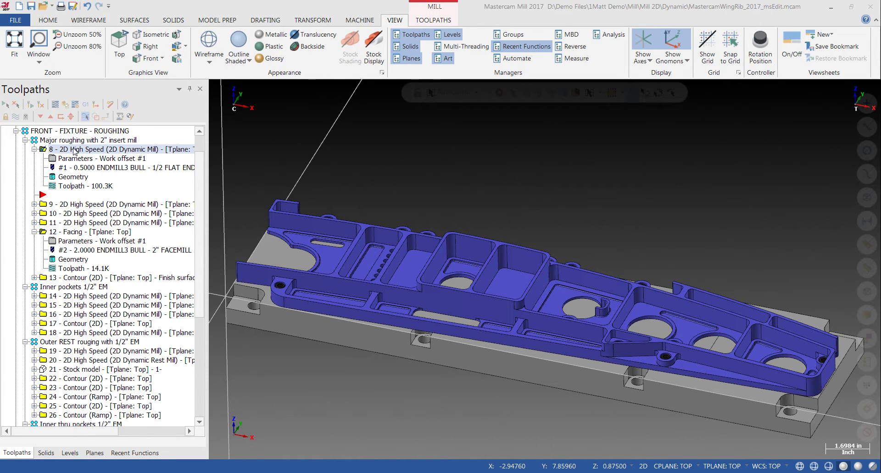
- Inspect the toolpaths of 2D dynamic mill operations 9 and 10, and expand operation 10 to see its details
left_click(70, 205)
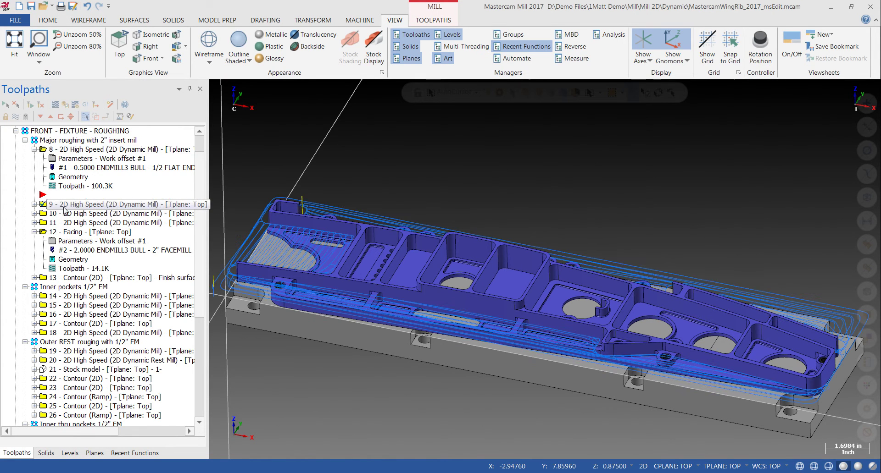
mouse_move(399, 211)
middle_mouse_down()
mouse_move(435, 196)
mouse_move(378, 211)
mouse_move(389, 227)
middle_mouse_up()
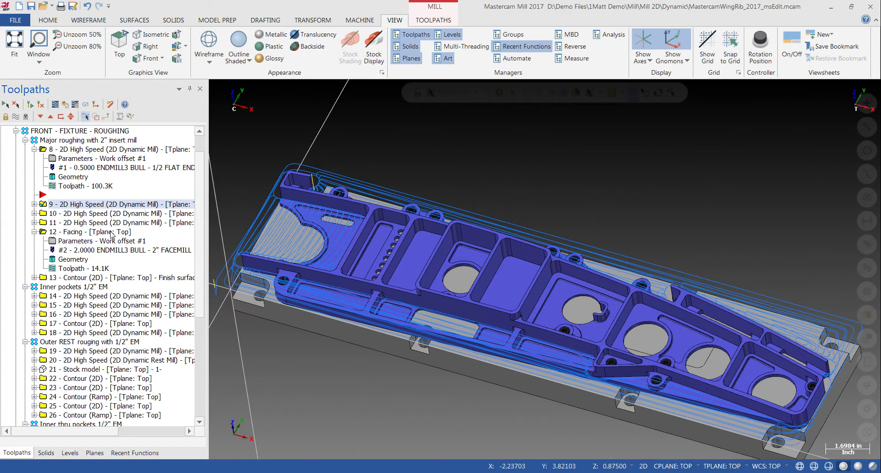
left_click(92, 214)
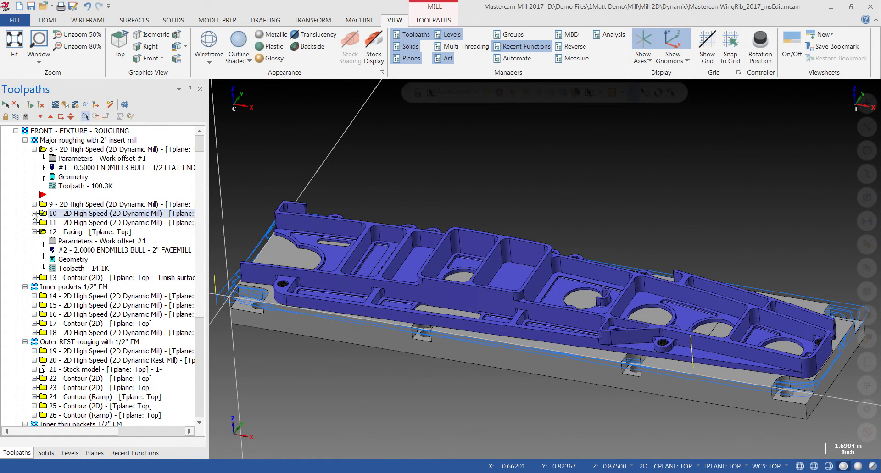
left_click(34, 214)
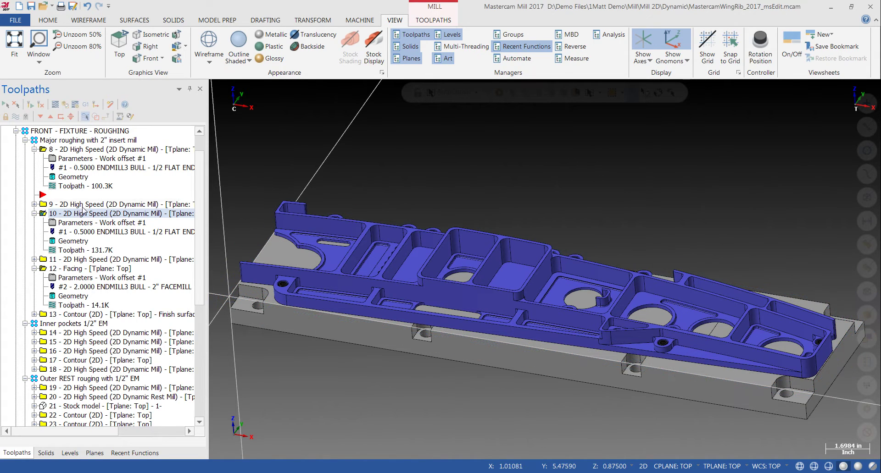
scroll(111, 413, "up", 1)
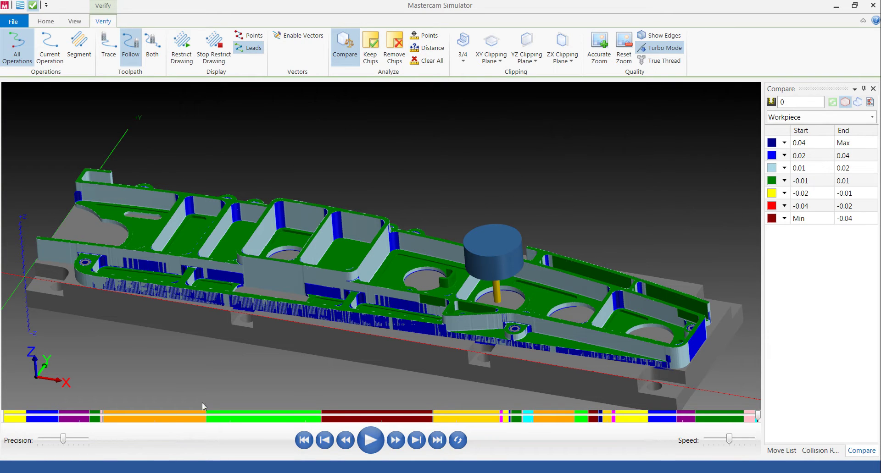
- Inspect the compare result of the 2D-programmed wing rib in Mastercam Simulator from several angles and return to the part file
mouse_move(356, 235)
middle_mouse_down()
mouse_move(360, 218)
mouse_move(347, 239)
middle_mouse_up()
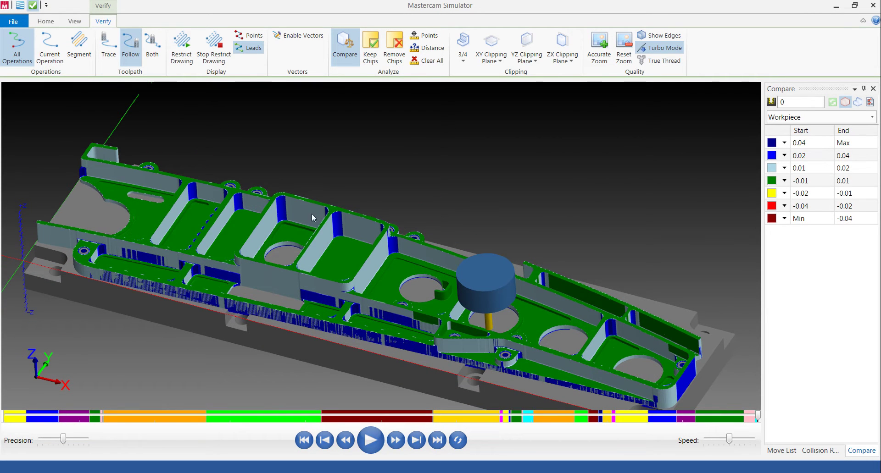
middle_click_drag(325, 281, 326, 278)
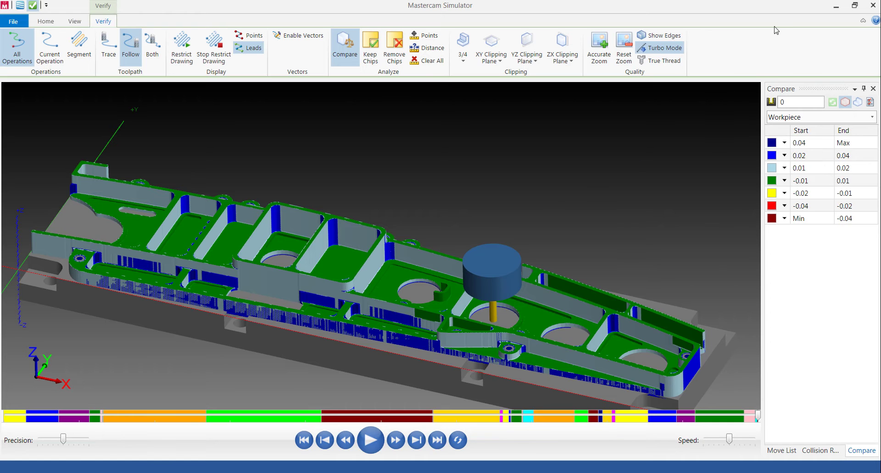
left_click(837, 6)
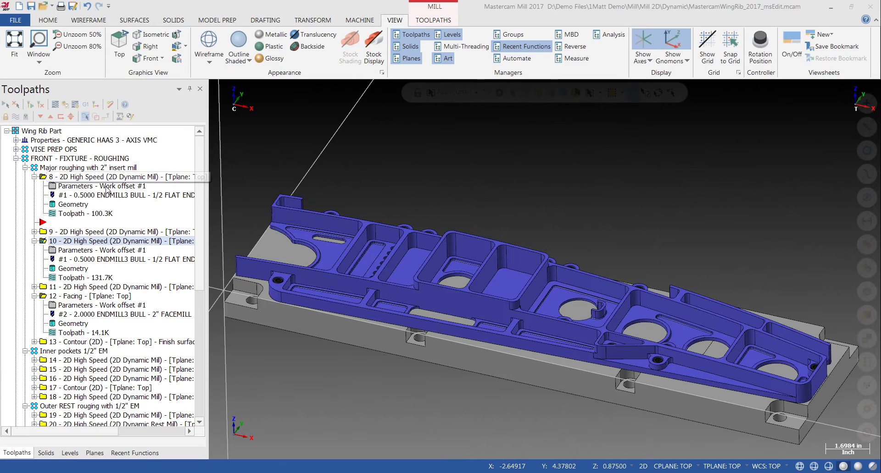
- Scan the remaining roughing operations, and switch to the Simple Wing Rib OPTI file to look at its OptiRough toolpath option
left_click_drag(201, 202, 207, 337)
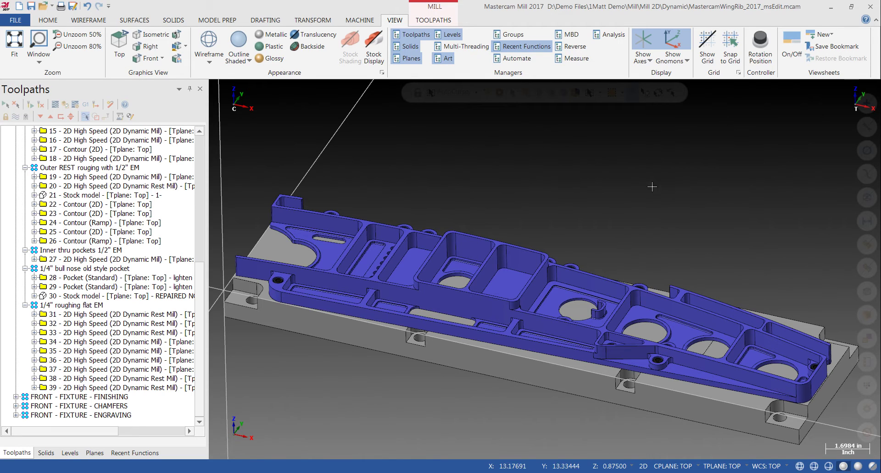
left_click(830, 12)
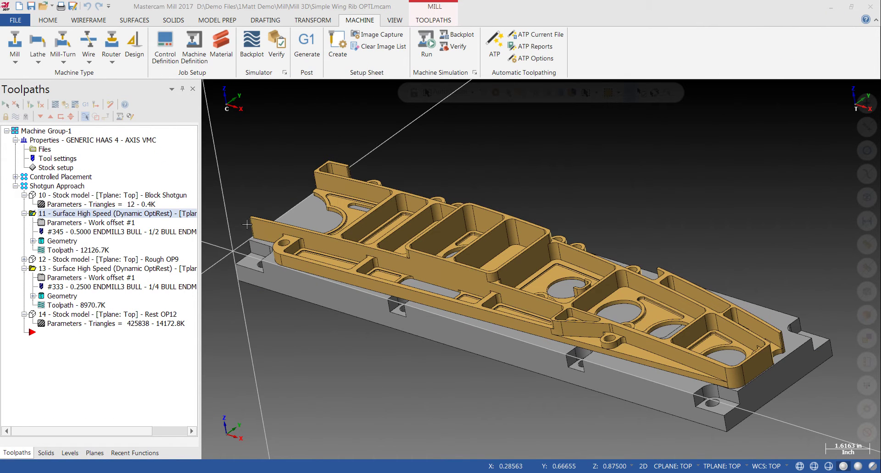
left_click(432, 20)
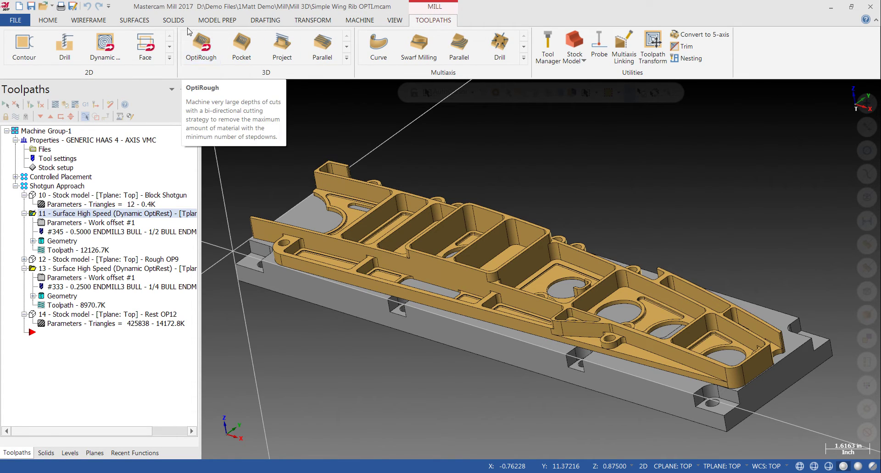
left_click(198, 47)
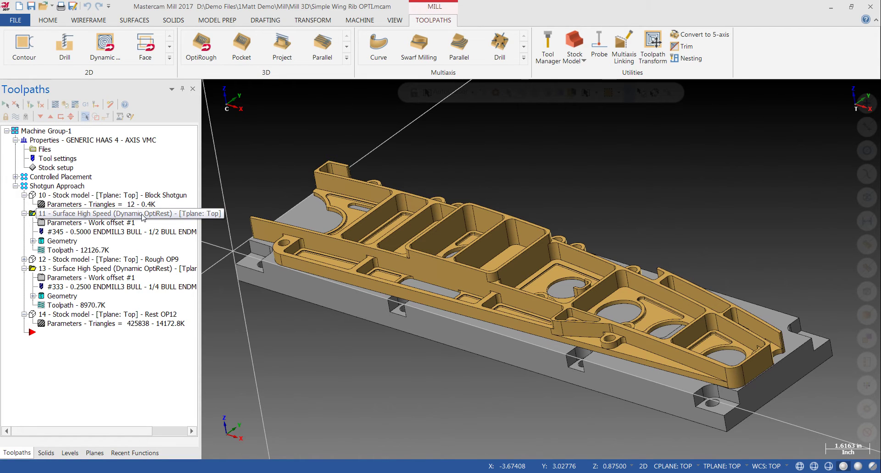
- Display the Block Shotgun stock model and examine the toolpath of surface high speed operation 11 on the wing rib
left_click(145, 195)
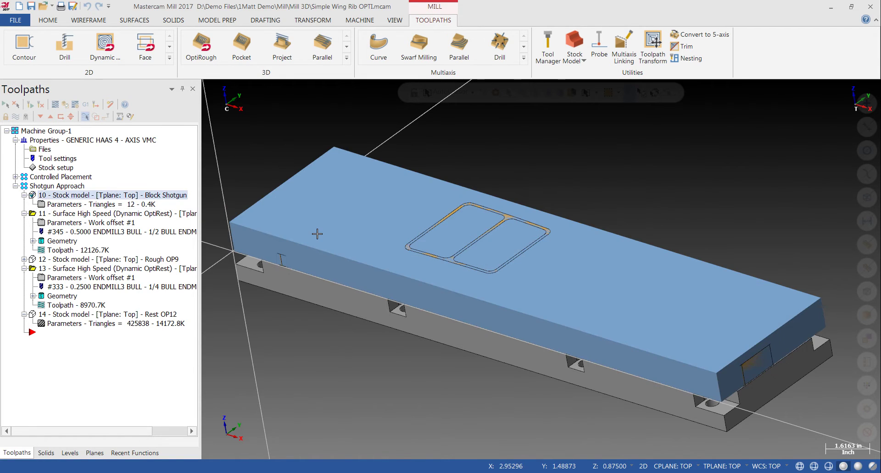
mouse_move(389, 250)
middle_mouse_down()
mouse_move(461, 215)
mouse_move(387, 241)
middle_mouse_up()
left_click(87, 214)
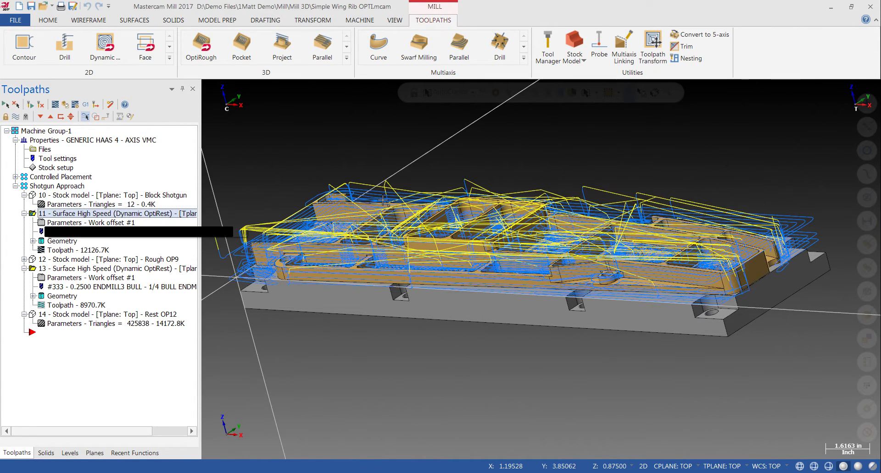
middle_click_drag(418, 218, 424, 219)
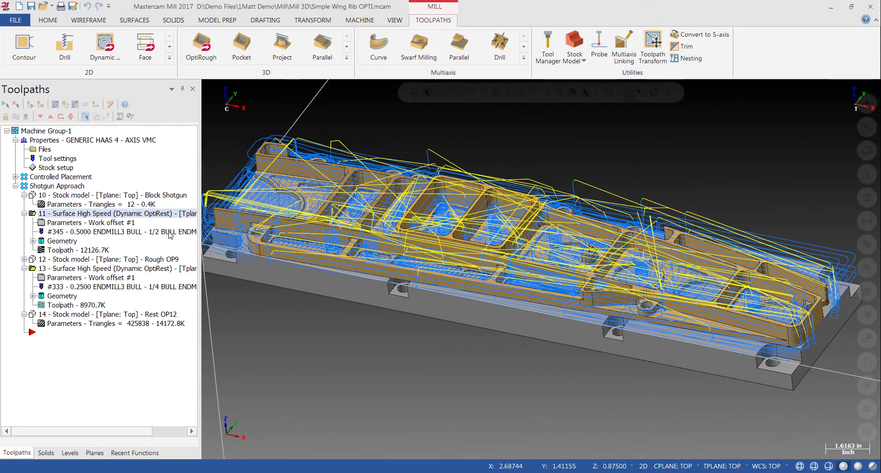
- Show the drive surfaces selected for operation 11 on the model and close its surface selection
left_click(58, 242)
left_click(58, 242)
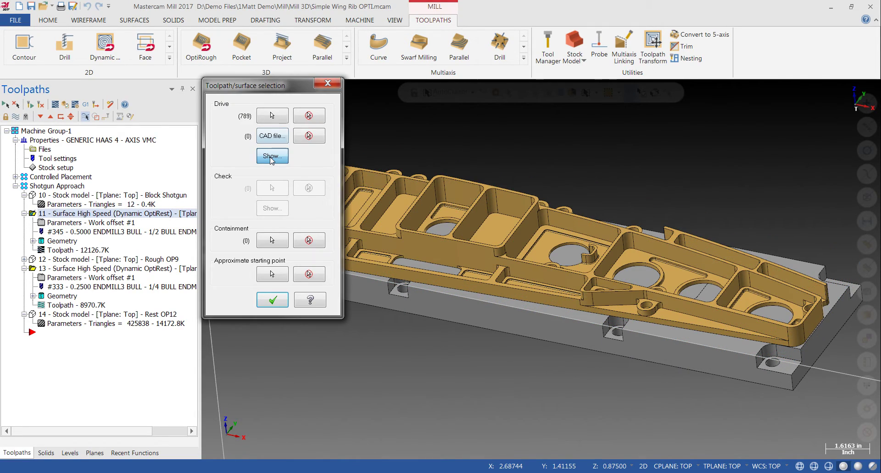
left_click(271, 156)
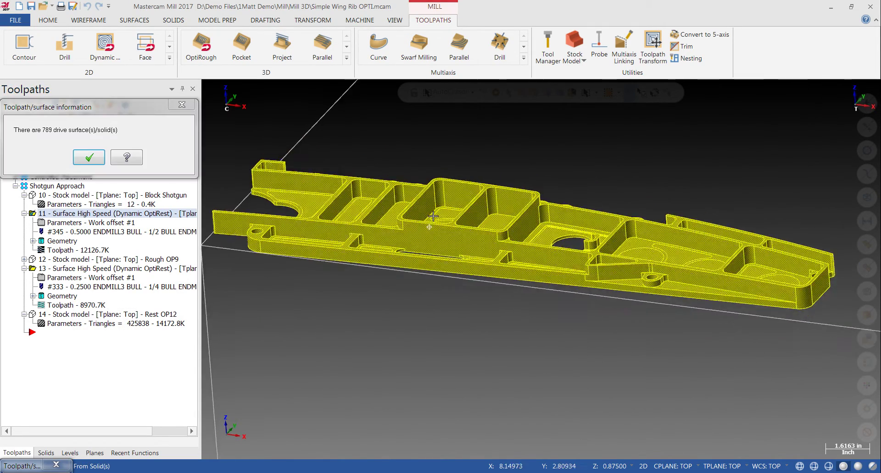
left_click(89, 158)
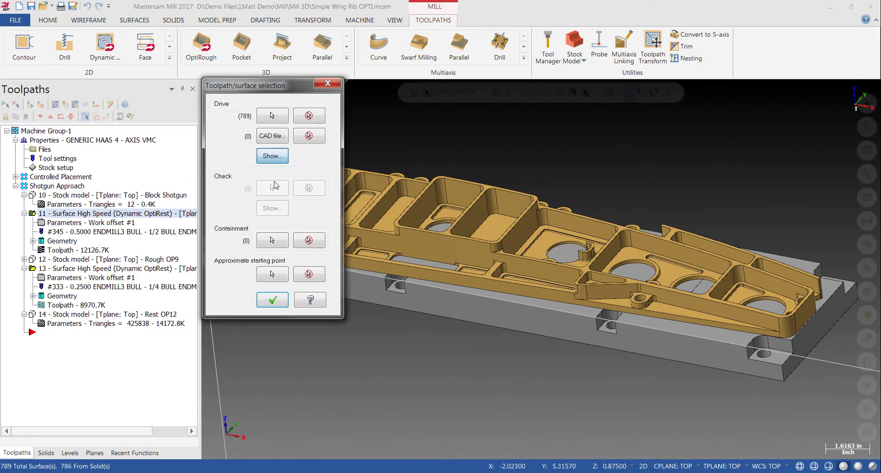
left_click(327, 83)
- Review the stock-to-leave and rest material settings in operation 11's parameters, and close them without changes
left_click(54, 202)
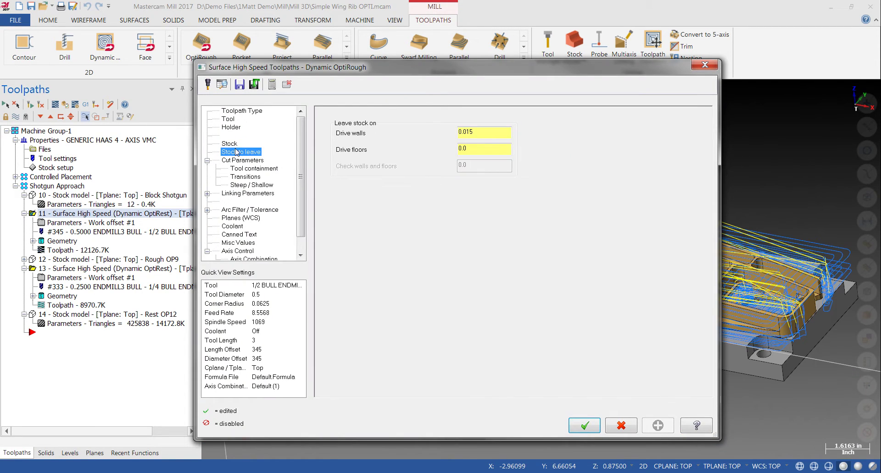
left_click(229, 143)
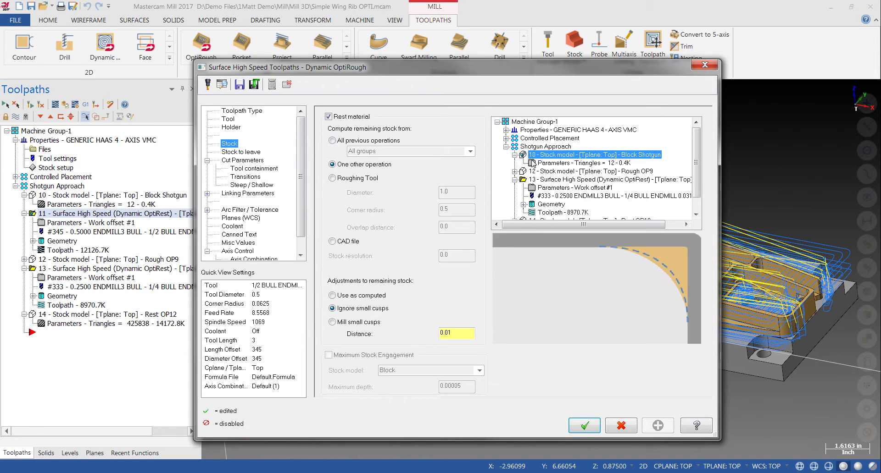
left_click(705, 64)
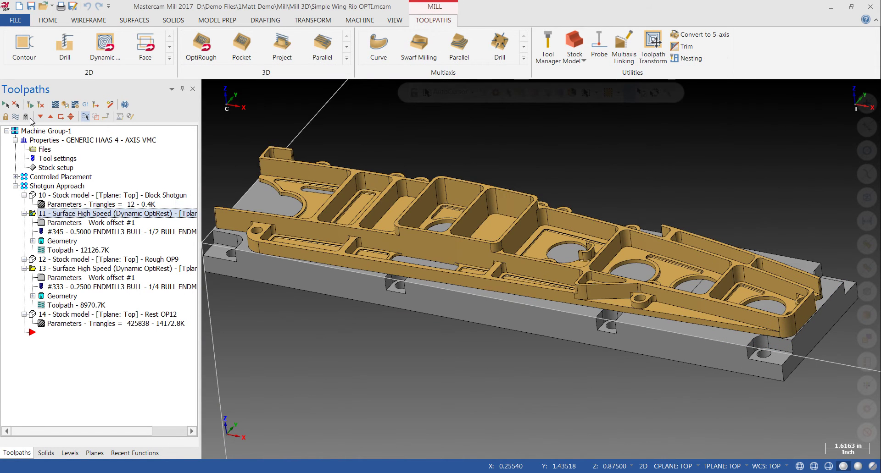
- Examine the Rough OP9 stock model and the 1/4-inch bull endmill toolpath of operation 13 on the wing rib
left_click(18, 117)
mouse_move(447, 202)
middle_mouse_down()
mouse_move(566, 190)
mouse_move(338, 237)
mouse_move(354, 238)
mouse_move(357, 256)
middle_mouse_up()
key("Down")
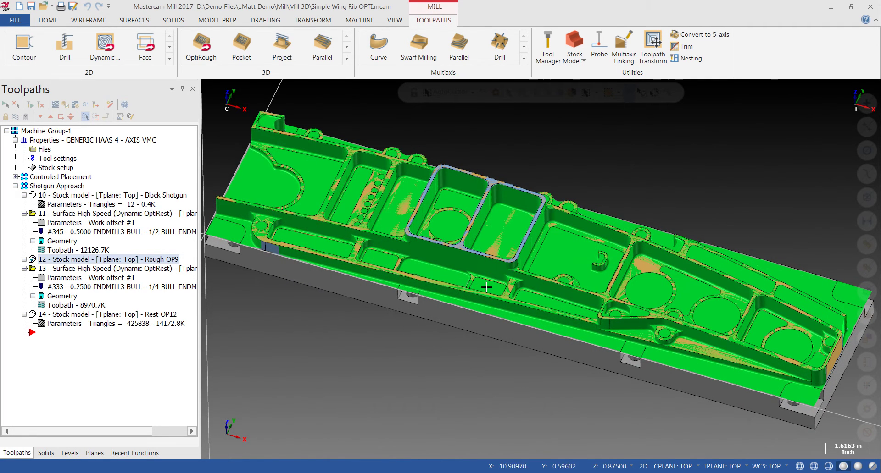
left_click(94, 269)
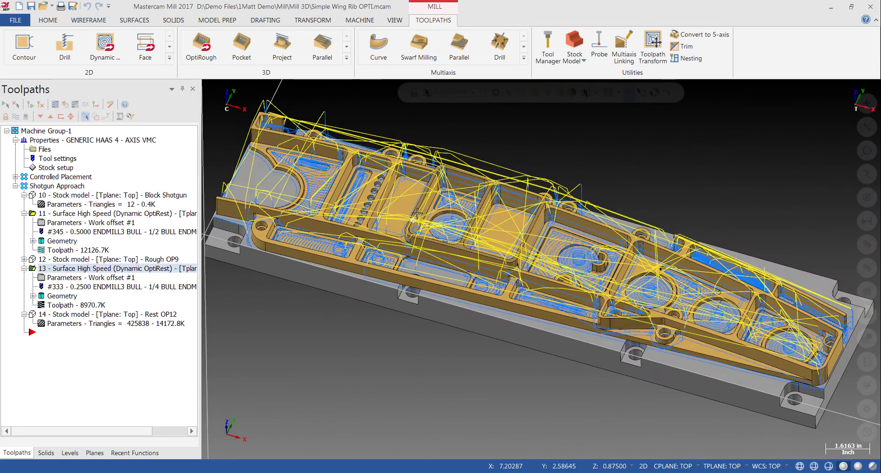
middle_click_drag(412, 220, 389, 186)
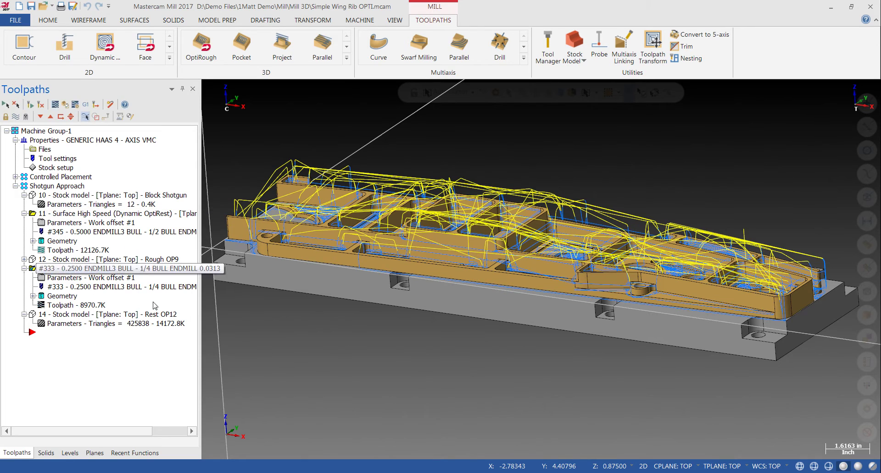
- Switch to the Mastercam Simulator window for the OptiRough part and inspect its compare result from a steeper angle
left_click(100, 472)
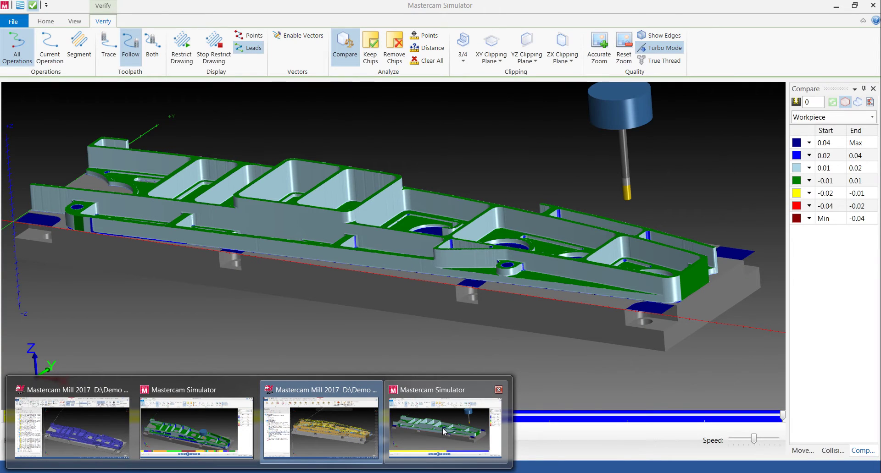
left_click(445, 431)
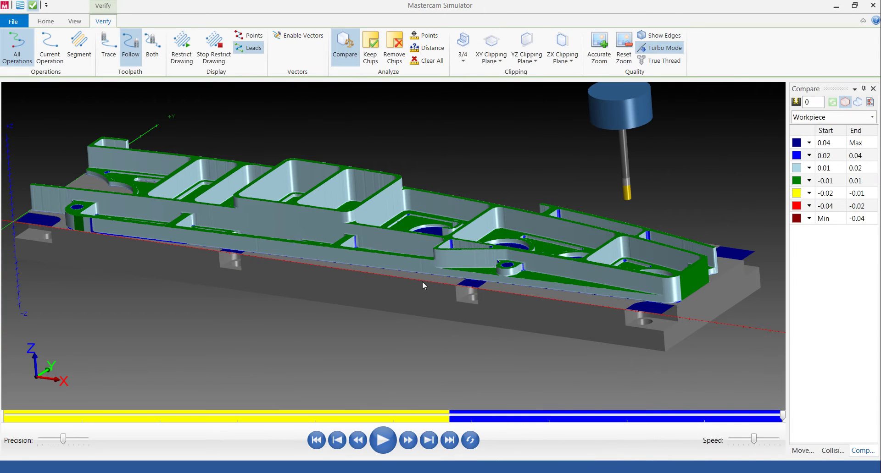
middle_click_drag(427, 270, 454, 296)
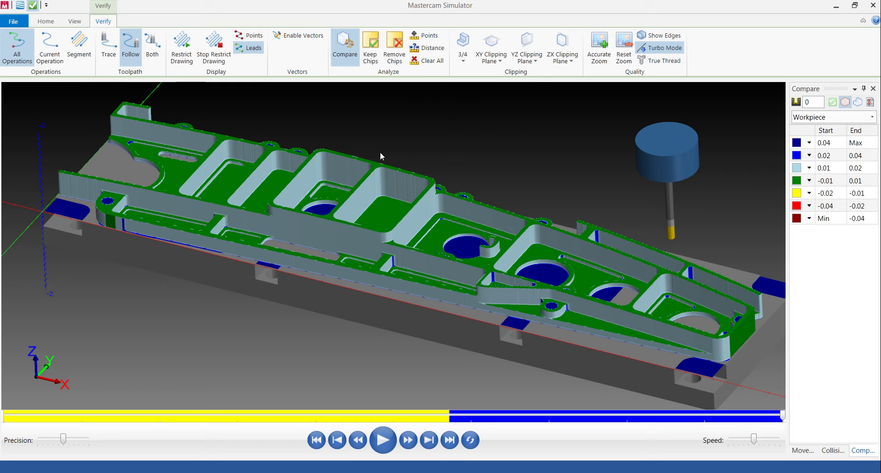
- Place the two simulator windows side by side to compare the 2D and OptiRough results, and minimize both
left_click_drag(440, 6, 879, 59)
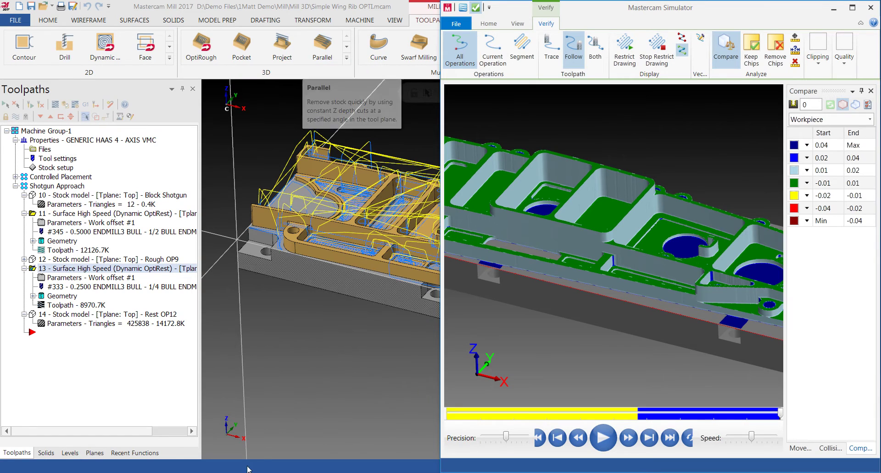
left_click(190, 438)
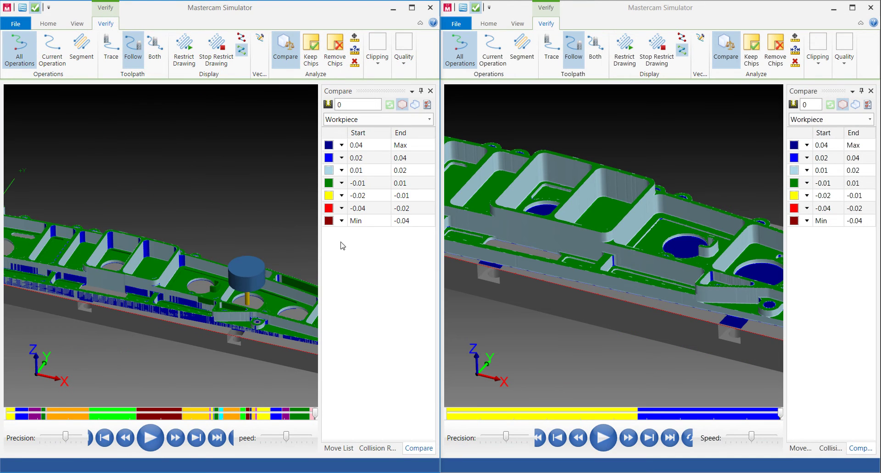
scroll(556, 215, "down", 3)
middle_click_drag(571, 239, 574, 232)
left_click(393, 8)
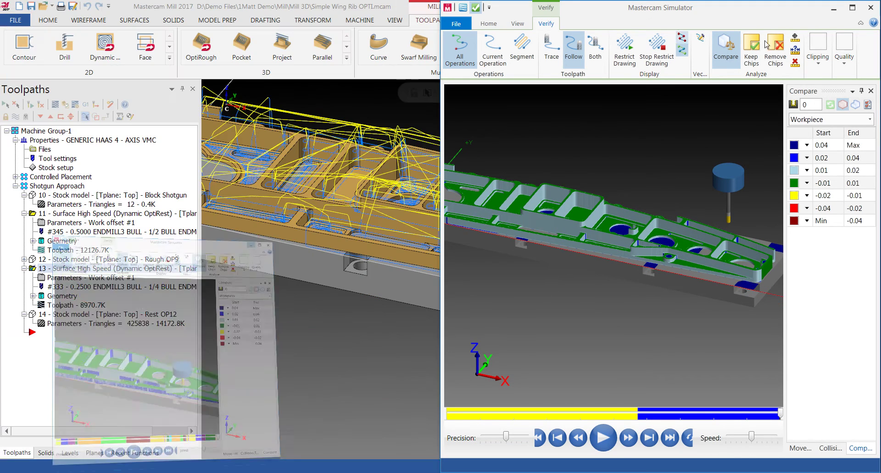
left_click(833, 8)
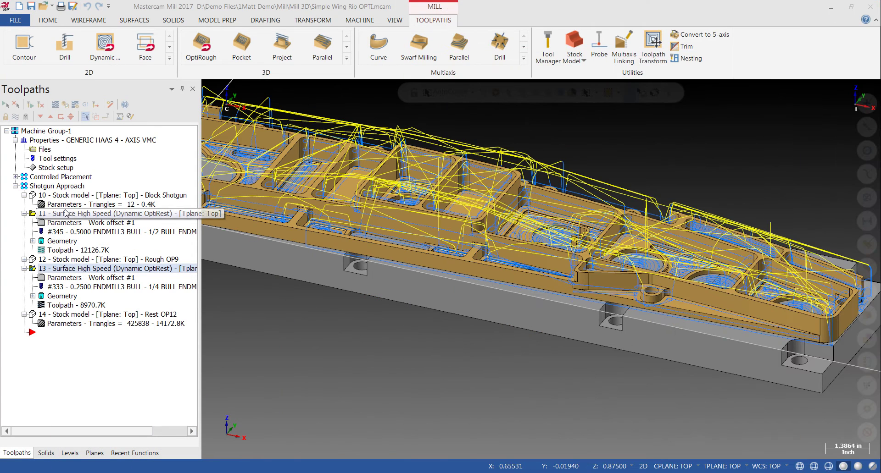